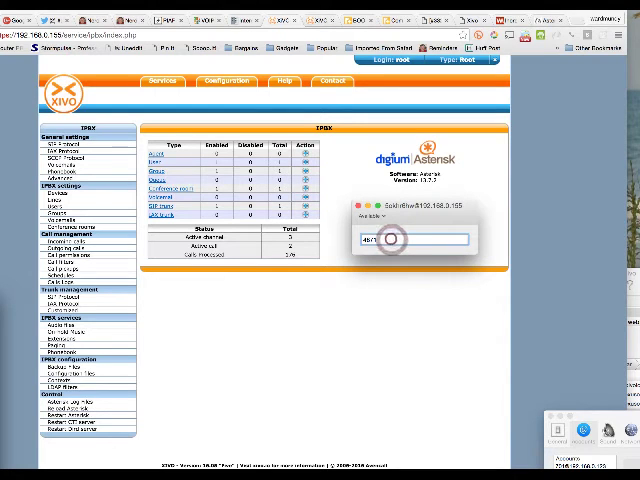
# Call extension 4871, let the call run, then hang up.
pyautogui.press('Return')
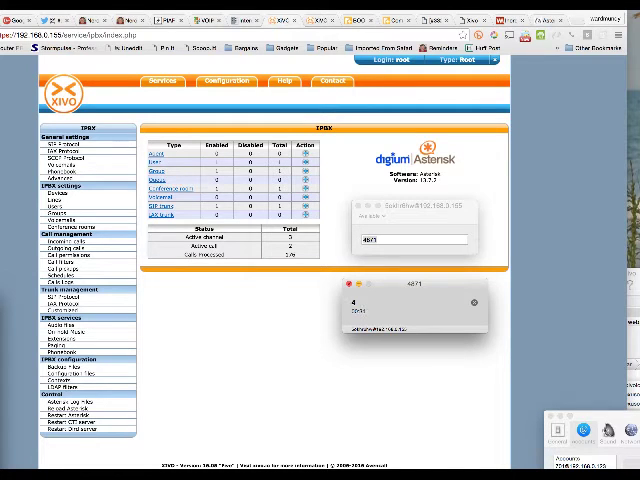
pyautogui.click(348, 284)
# Redial extension 4871 from the dialer's number field.
pyautogui.click(395, 239)
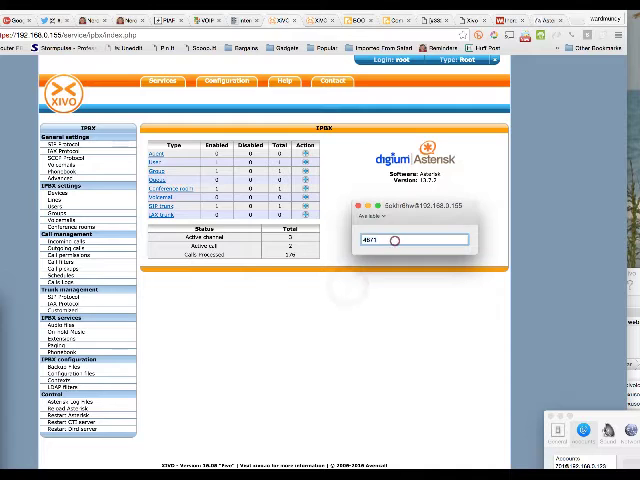
pyautogui.press('Return')
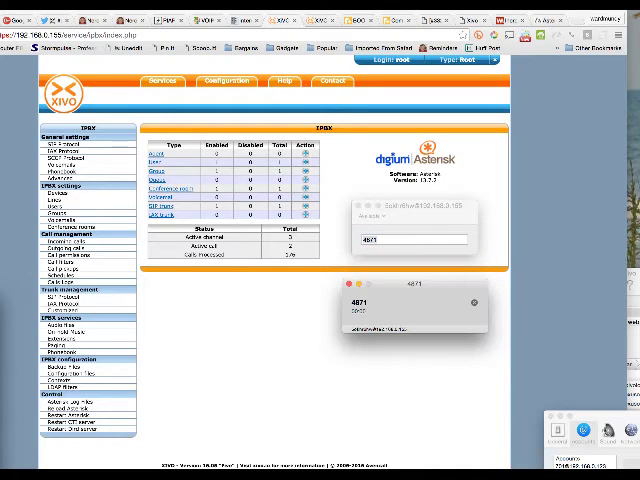